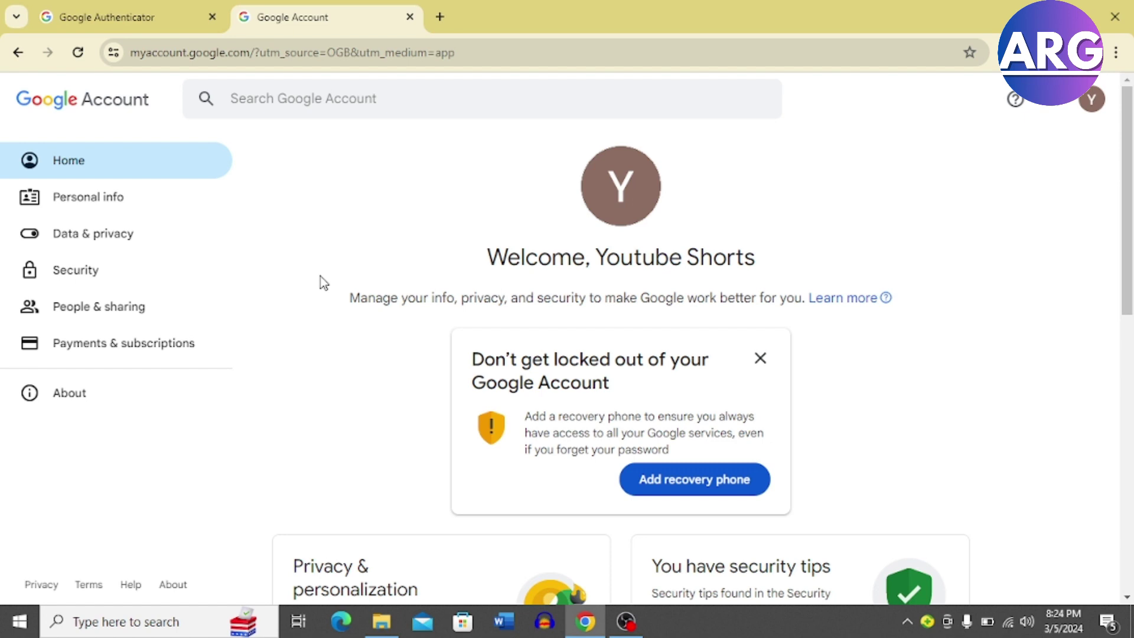
# Dismiss the Google apps list and go to the account's Security settings.
pyautogui.click(1052, 99)
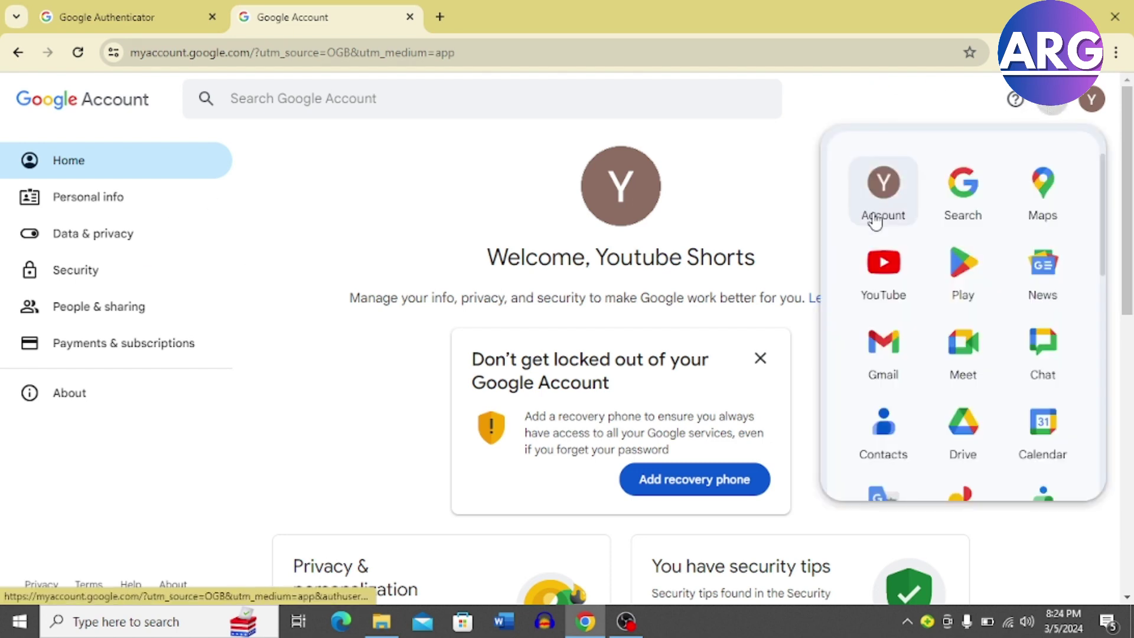
pyautogui.click(749, 169)
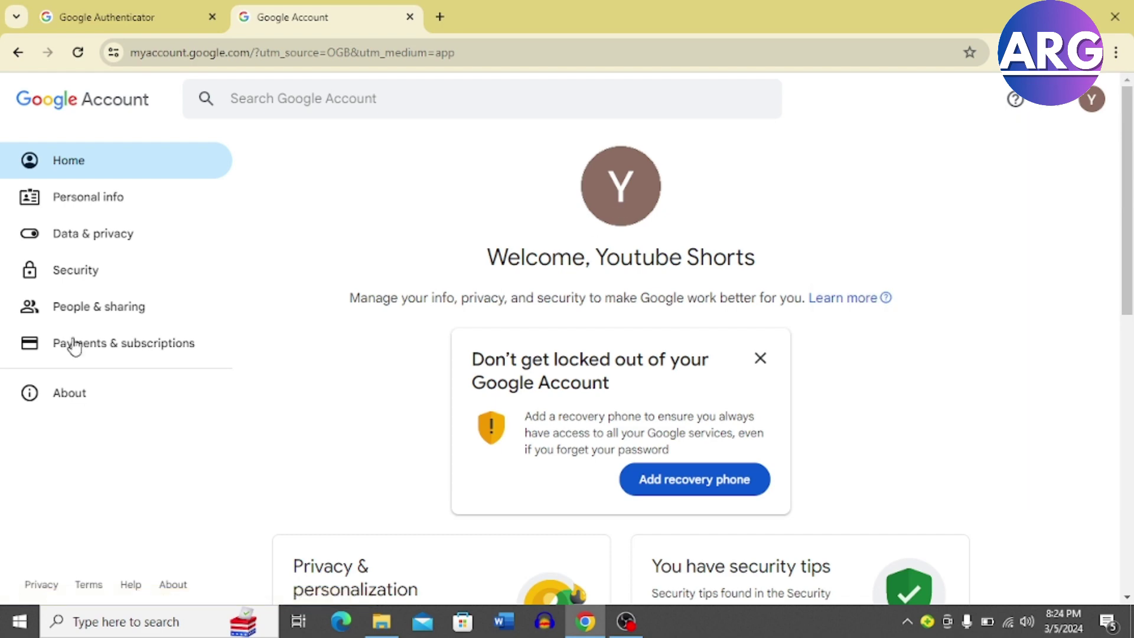
pyautogui.click(60, 273)
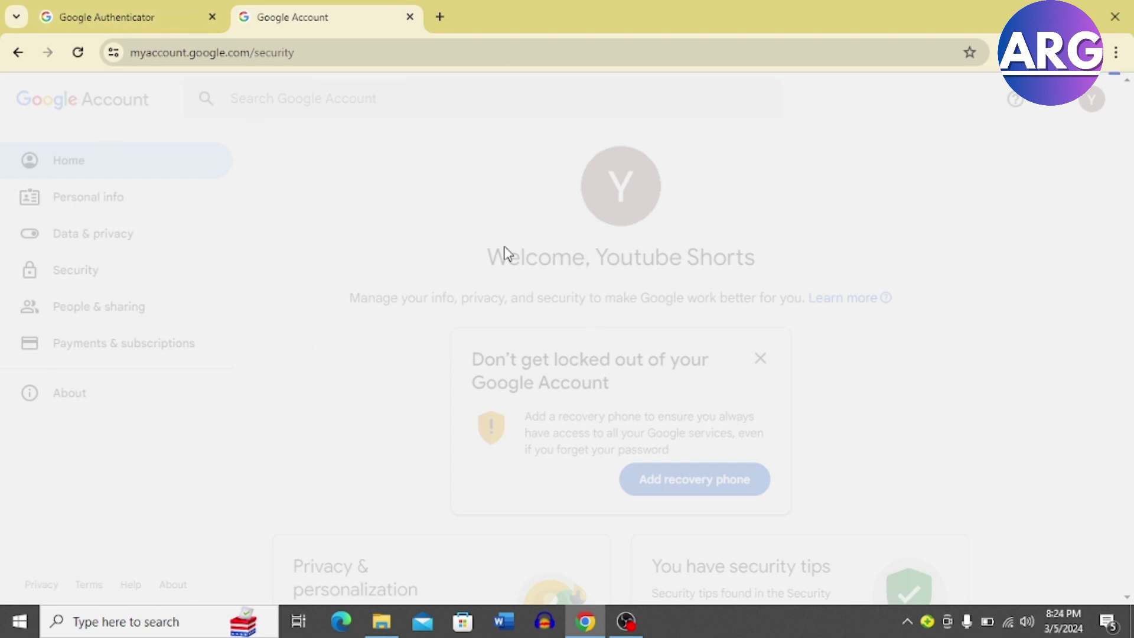
pyautogui.scroll(-2, 470, 251)
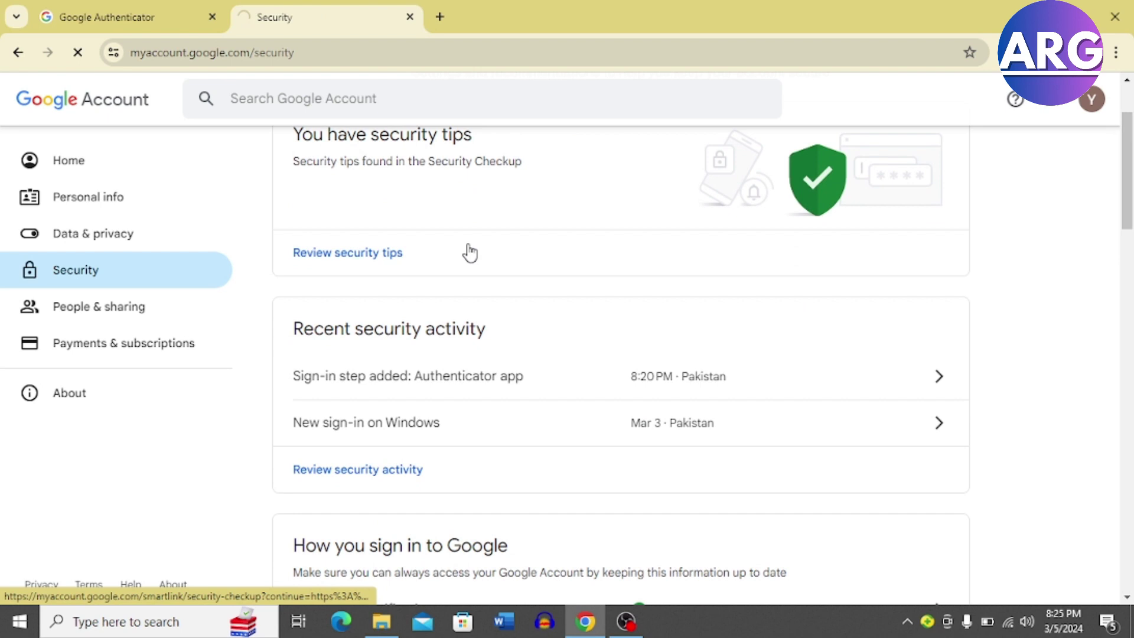
pyautogui.scroll(-2, 471, 251)
pyautogui.scroll(-2, 470, 250)
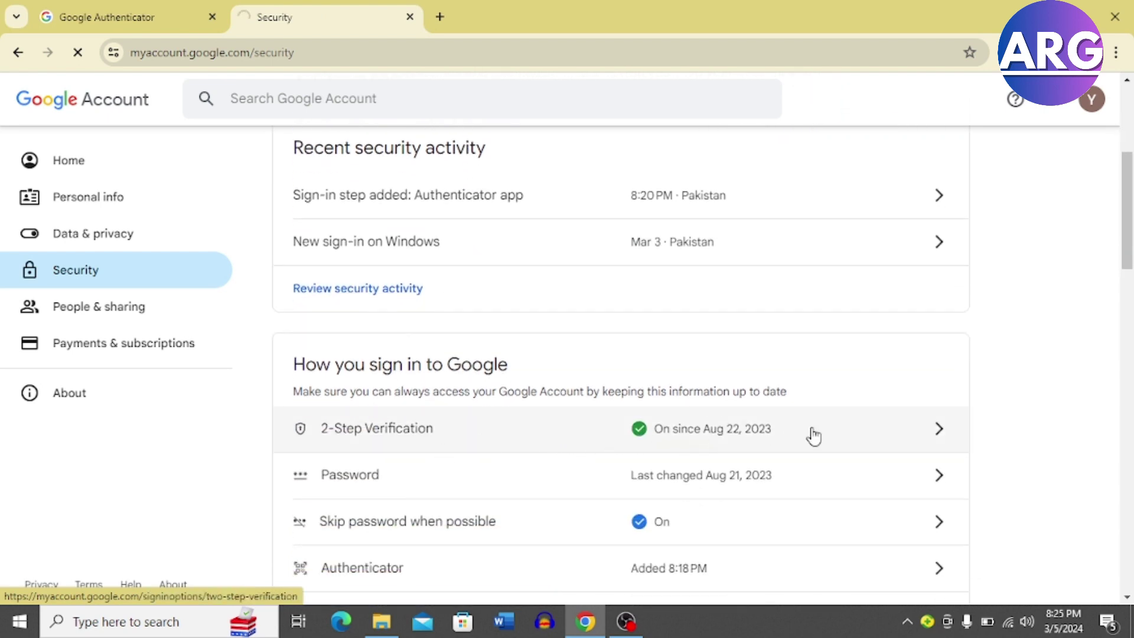
pyautogui.scroll(-4, 626, 485)
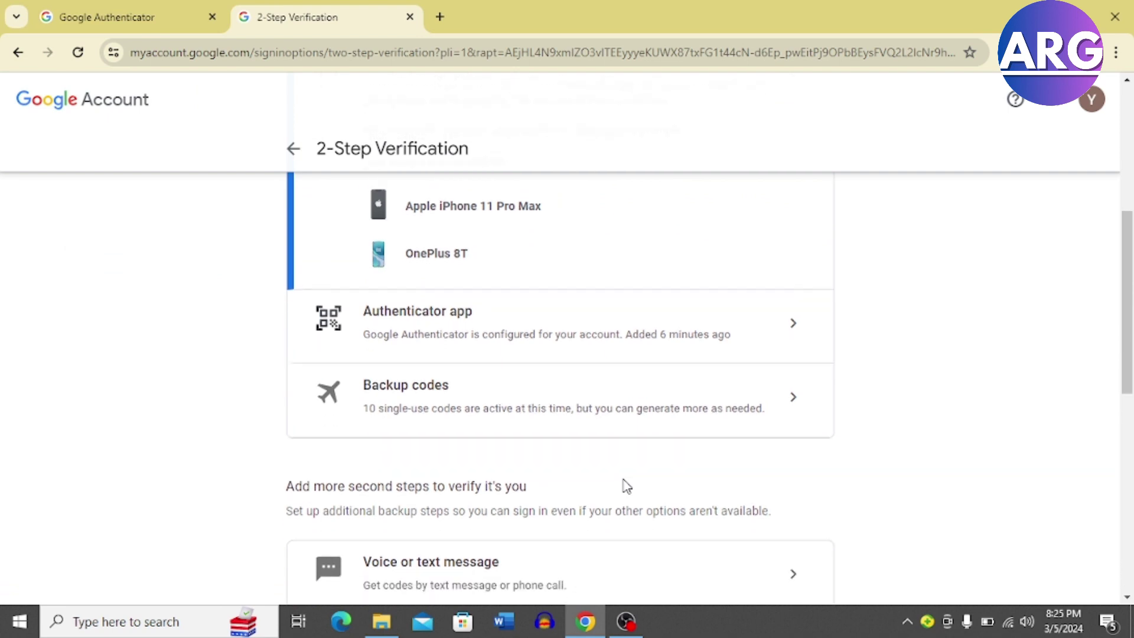
pyautogui.scroll(-2, 625, 485)
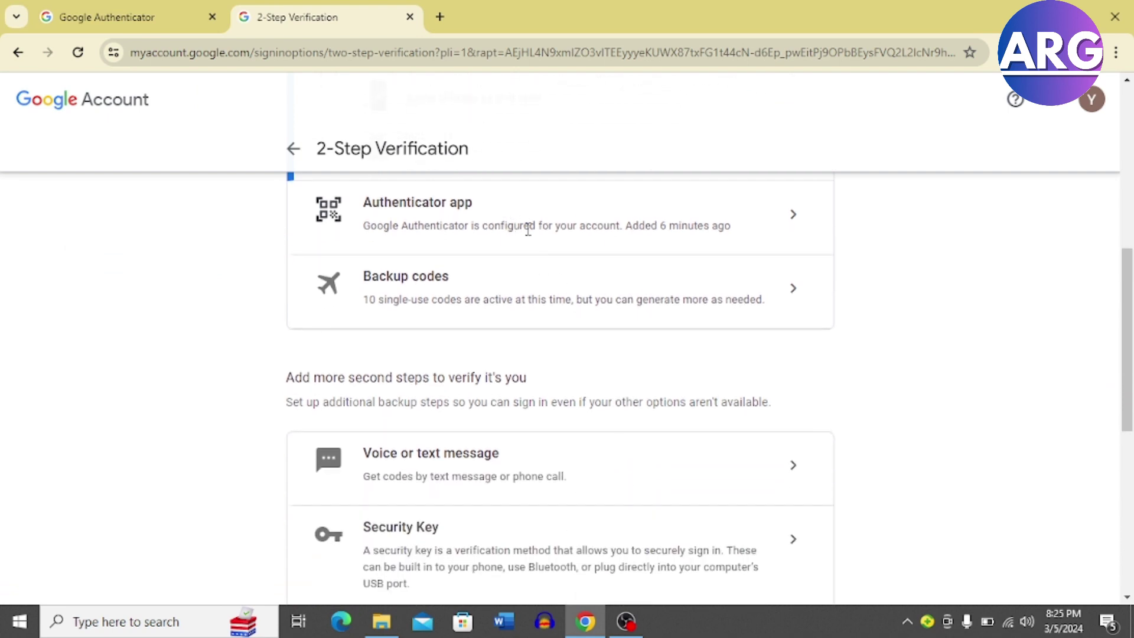
# Reload the Authenticator app page, glancing back at the 2-Step Verification tab.
pyautogui.click(102, 12)
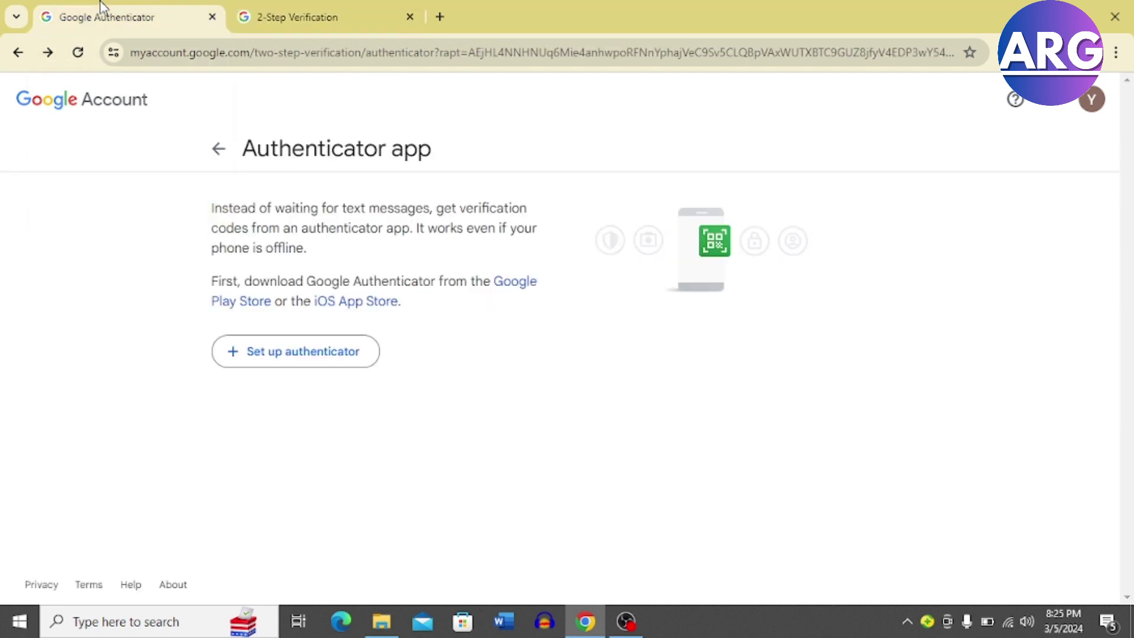
pyautogui.click(79, 51)
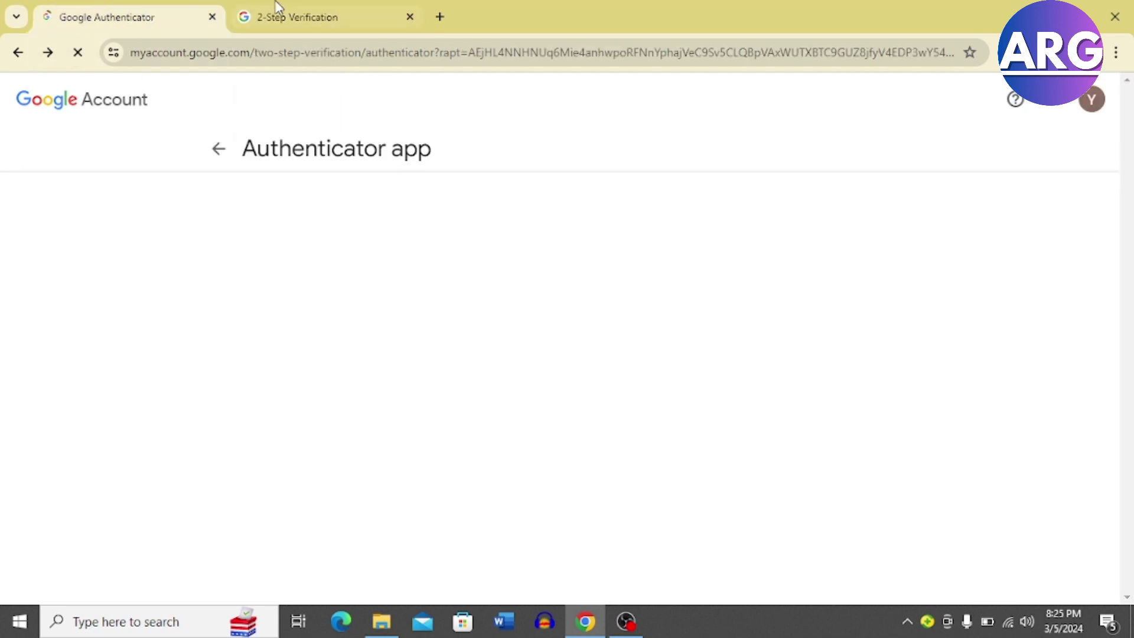
pyautogui.click(353, 15)
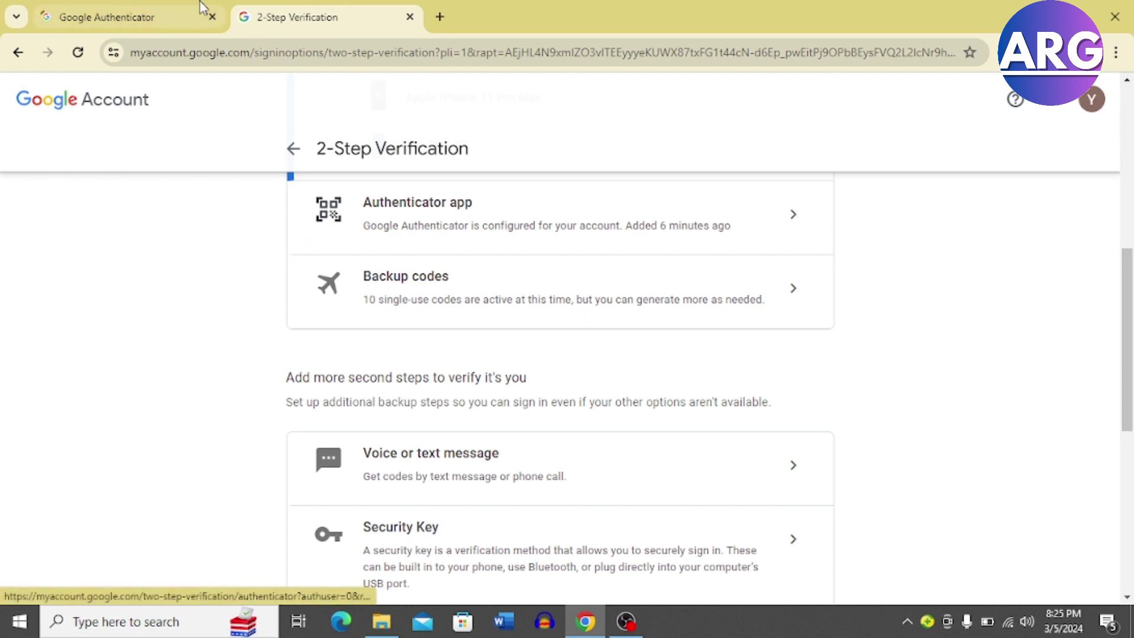
pyautogui.click(144, 10)
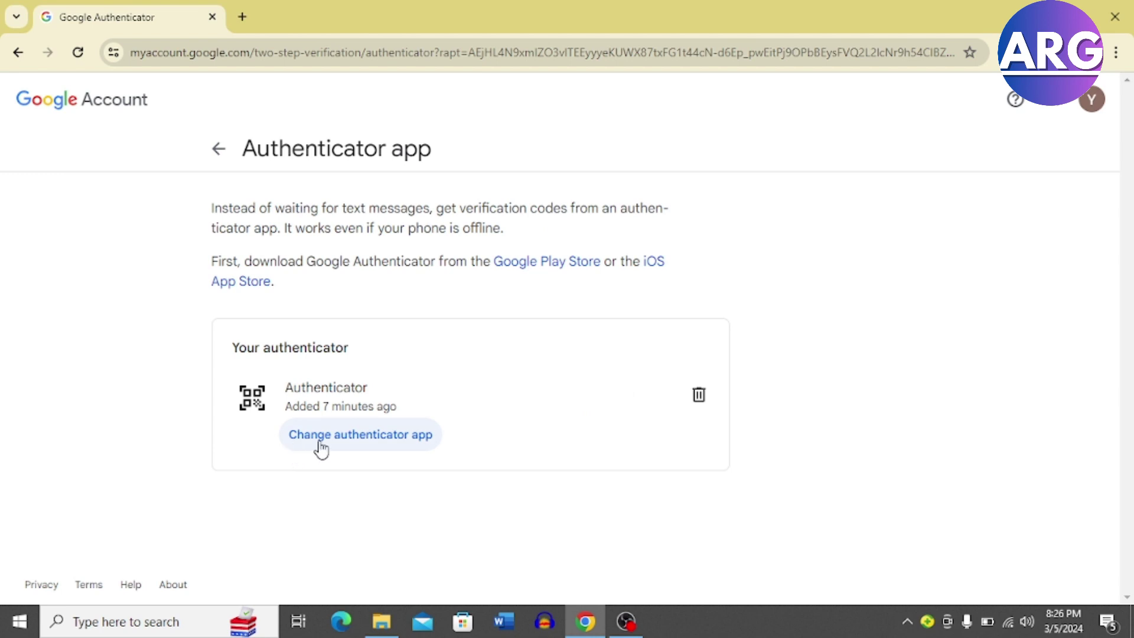
# Begin replacing the authenticator app and skip past the QR code to code entry.
pyautogui.click(378, 438)
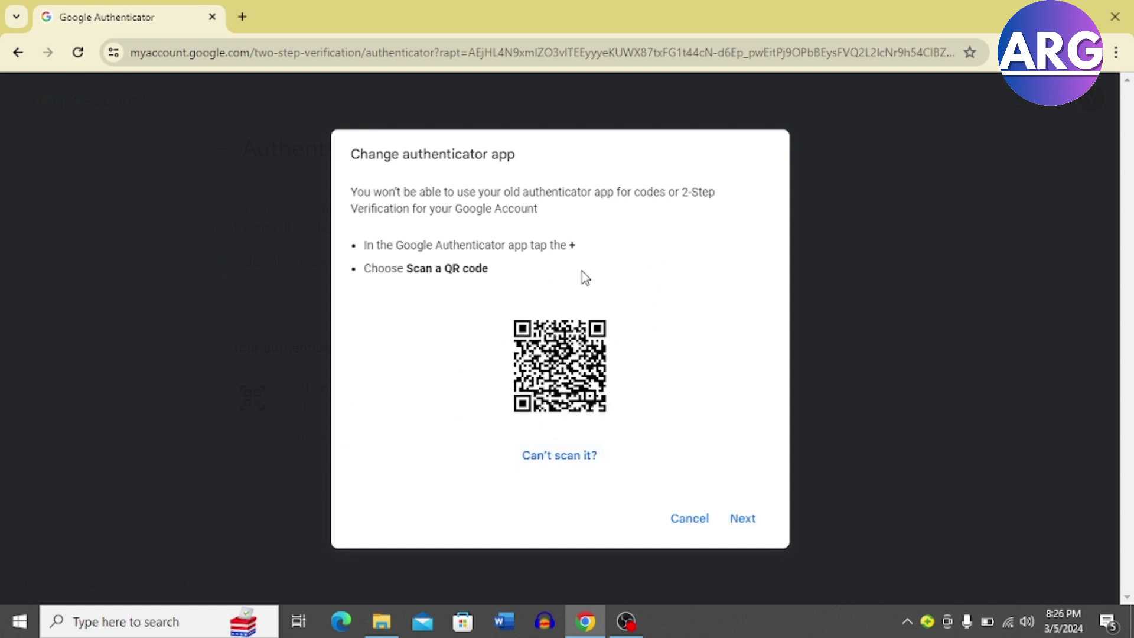
pyautogui.click(743, 518)
pyautogui.click(466, 256)
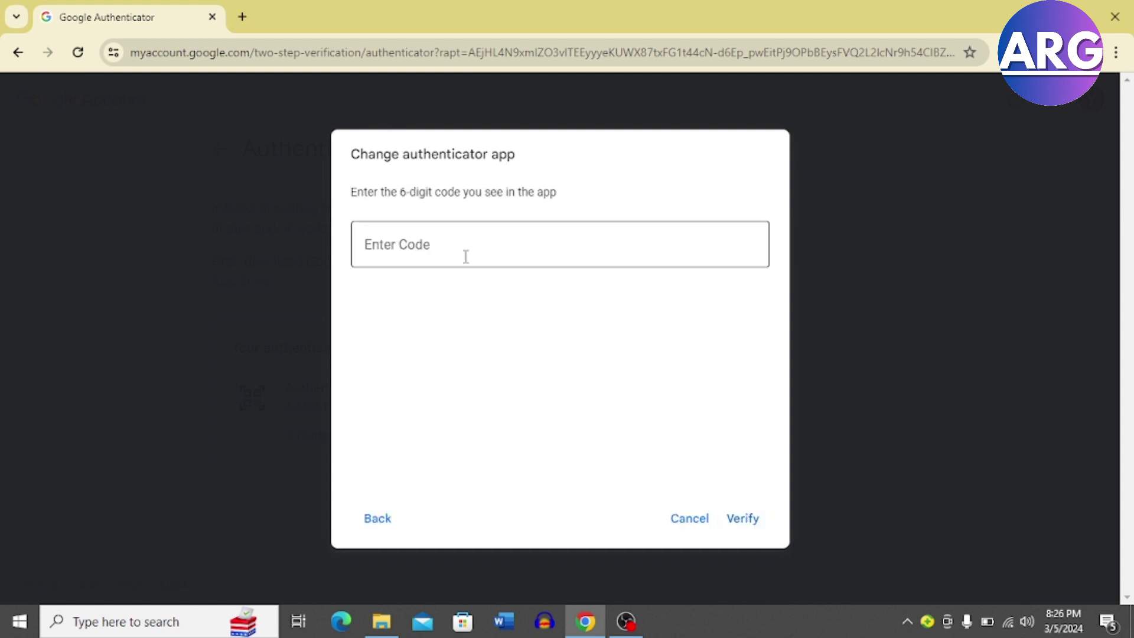